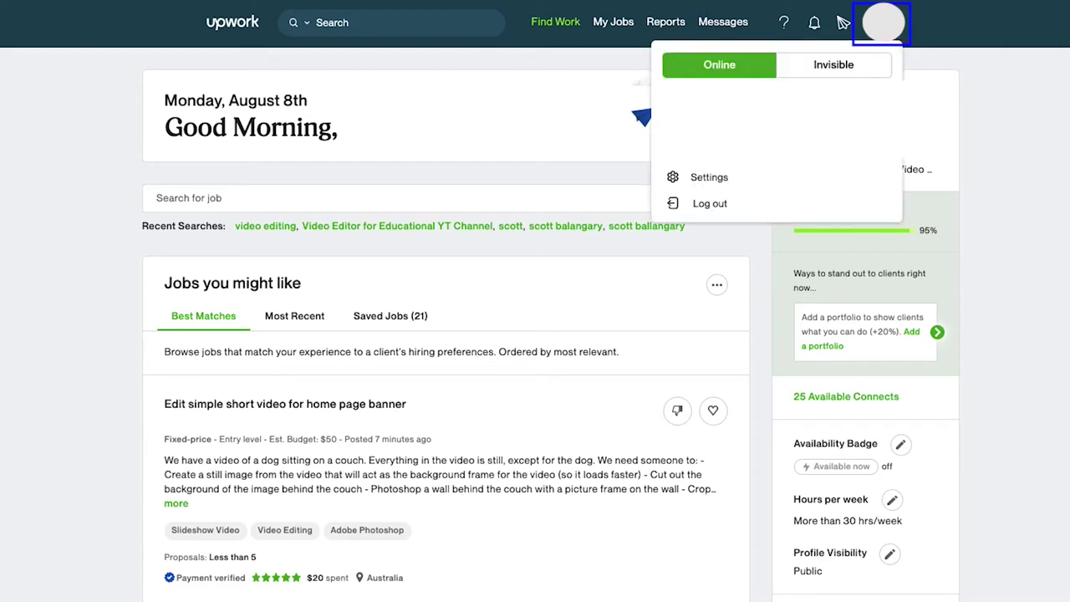
- Open the account settings and re-enter the account password to continue to the contact info page
click(755, 179)
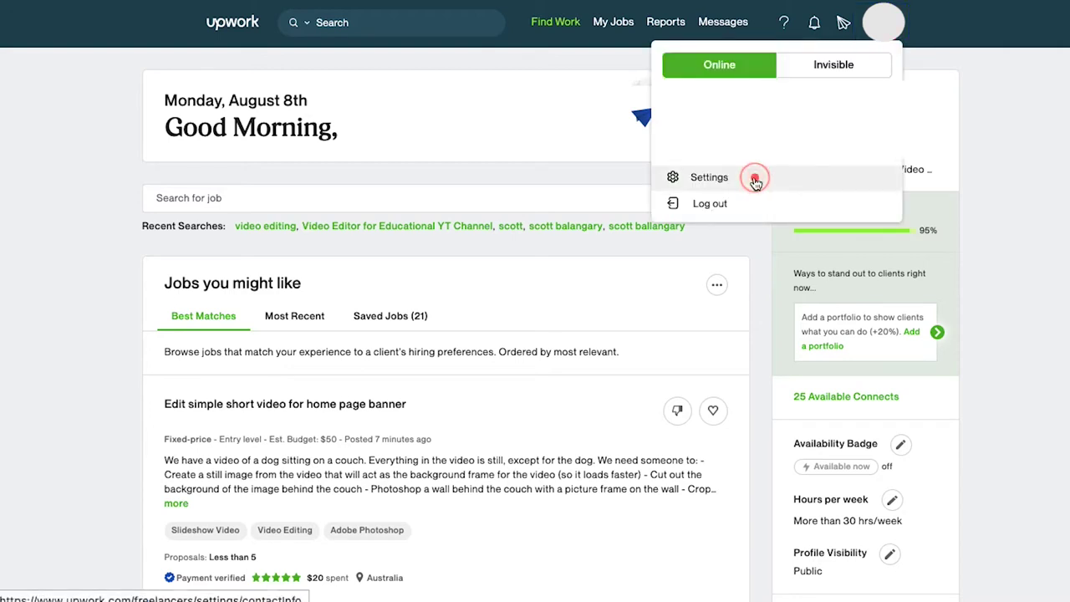
text(••••)
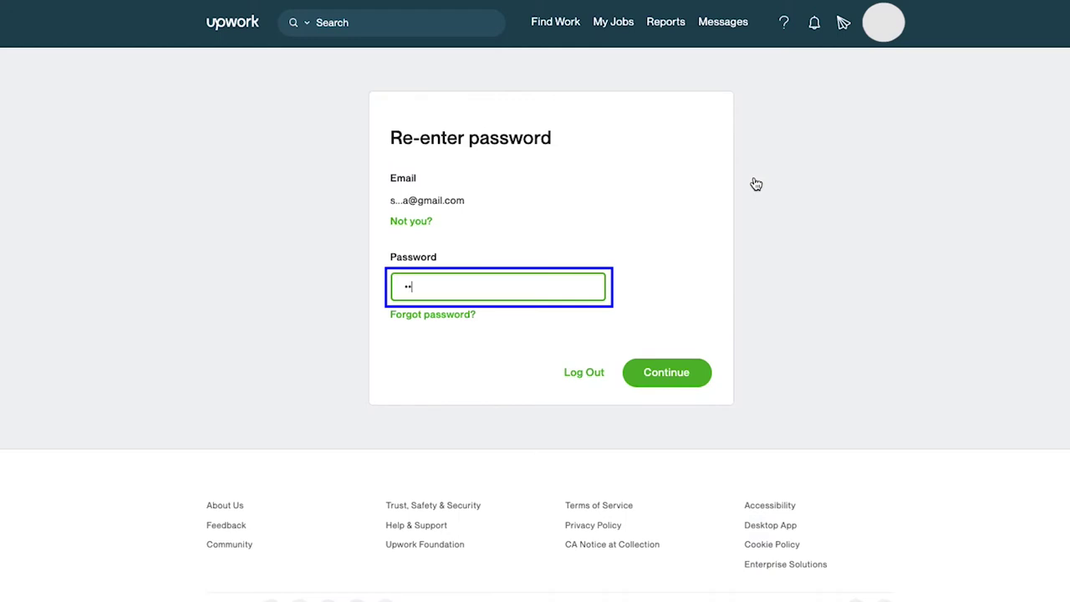
text(••••)
click(683, 376)
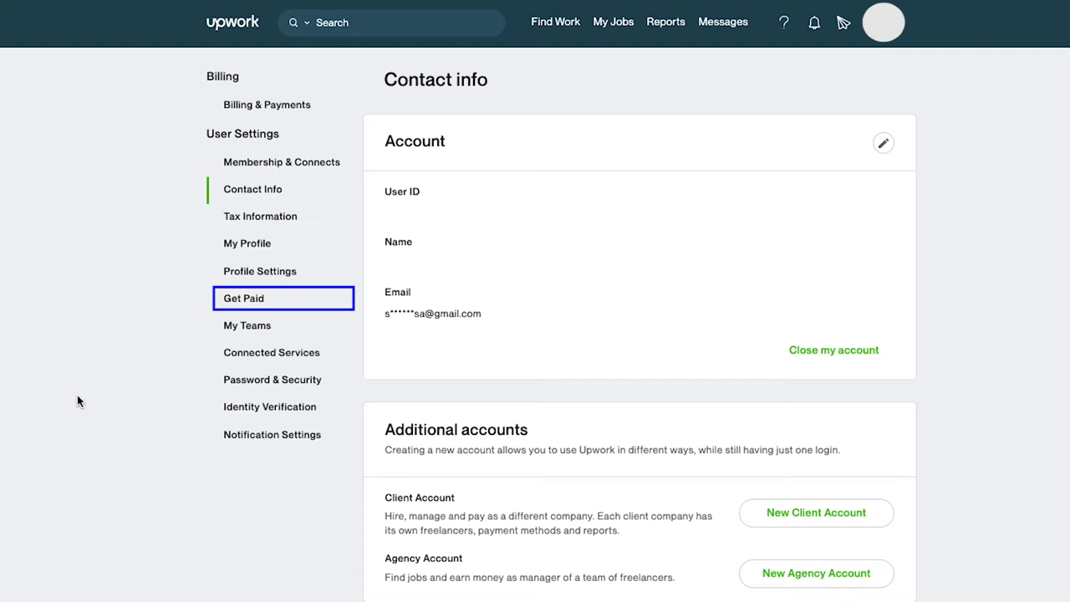
- Start adding a new billing method under Billing & Payments and review the fields of the payment card form
key(ctrl+plus)
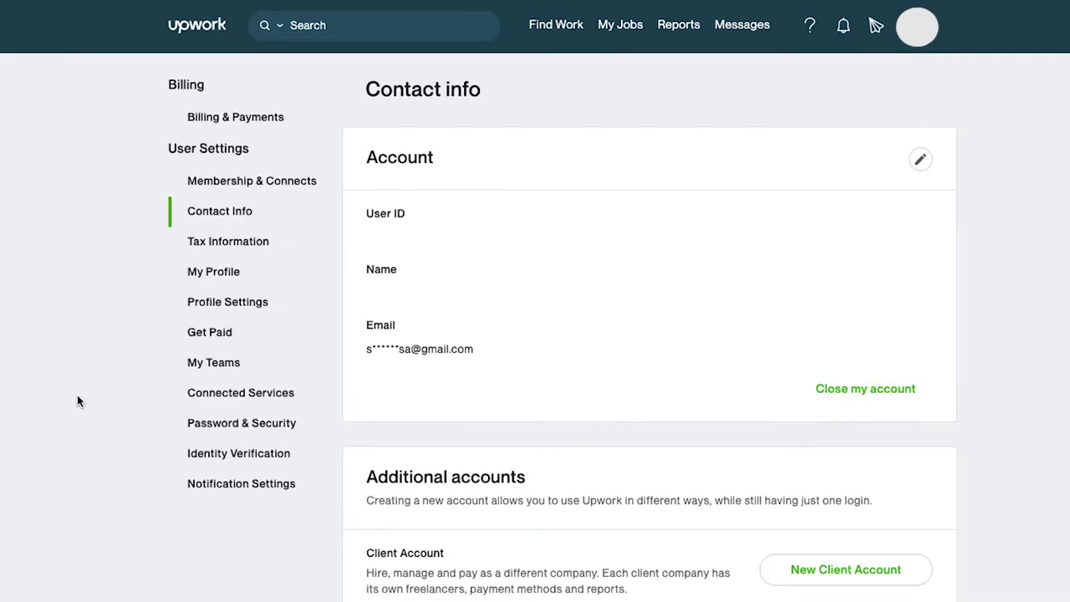
click(214, 122)
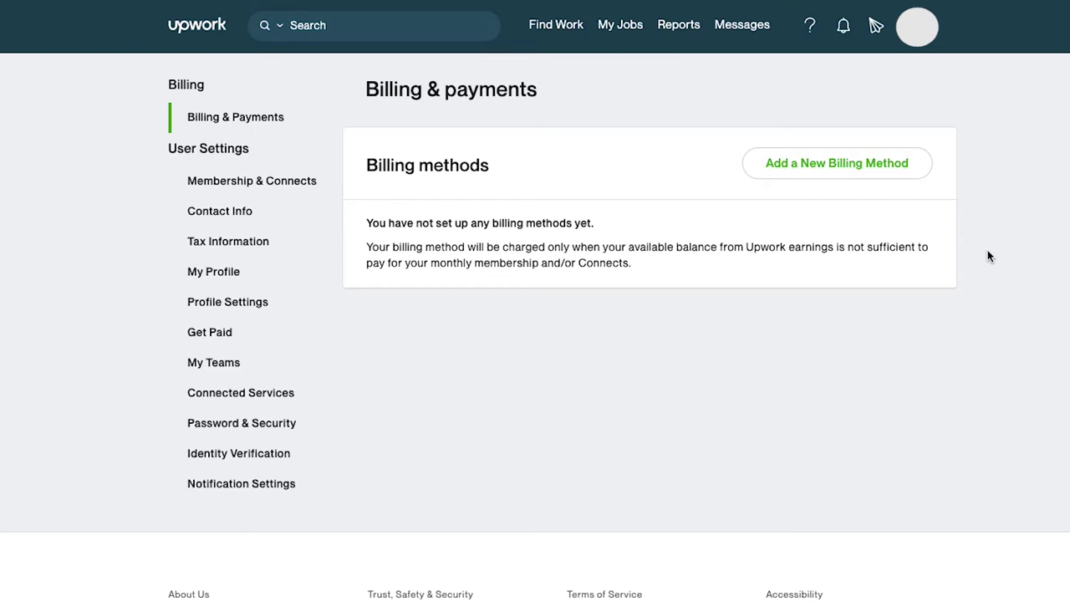
click(882, 165)
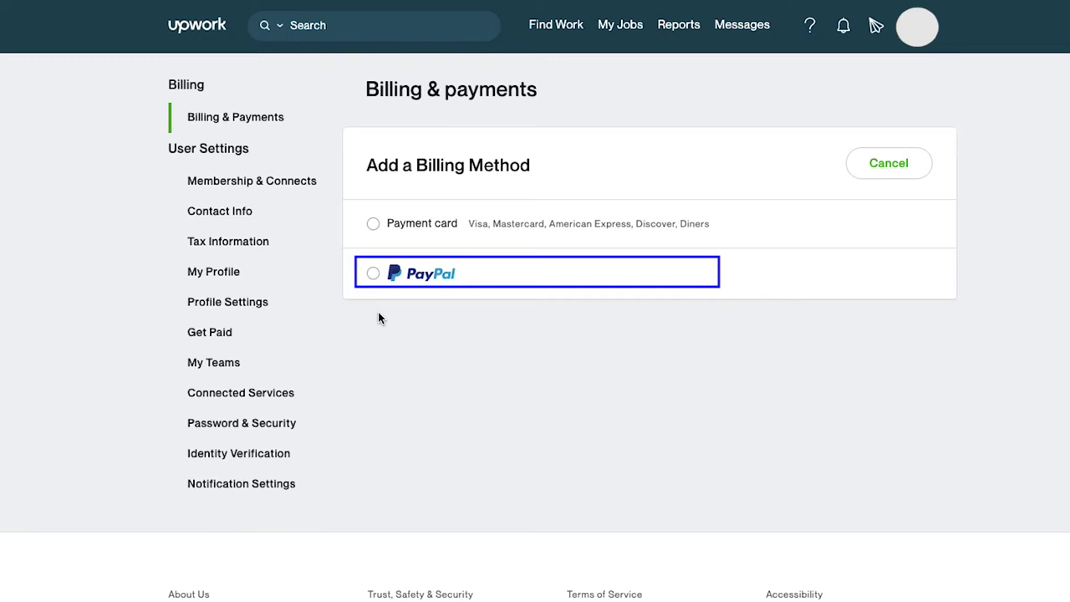
click(373, 224)
scroll(983, 371, down, 2)
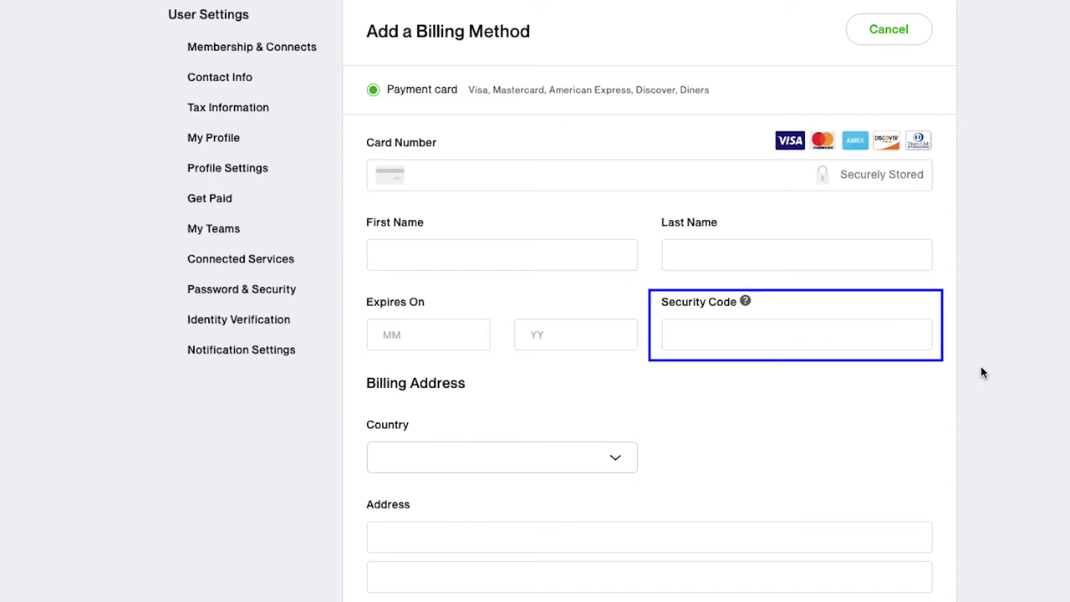
scroll(983, 372, down, 4)
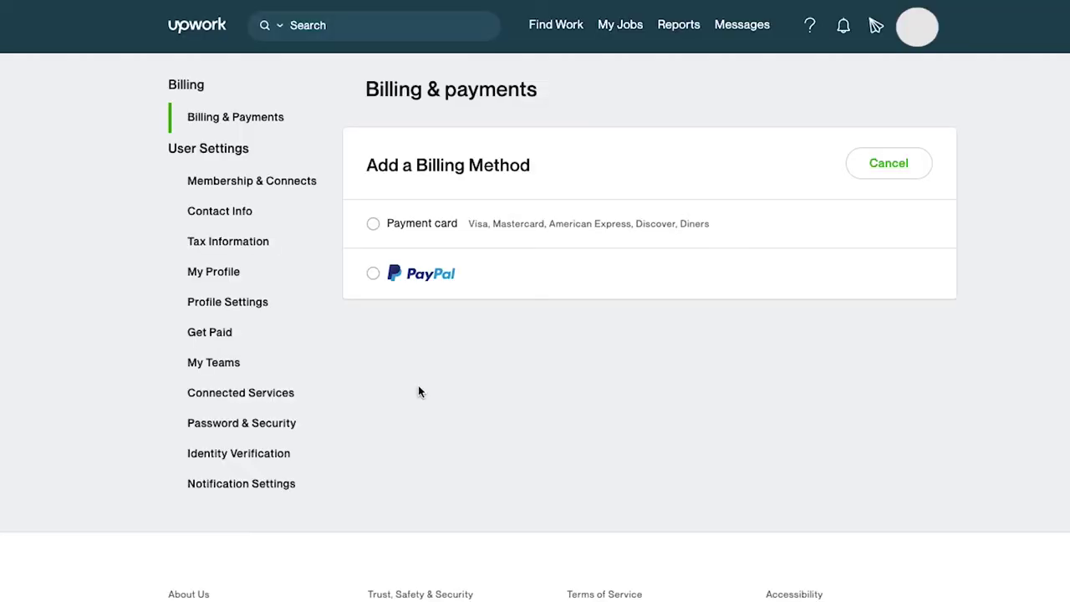
- Choose PayPal as the billing method and open its login window to view the sign-in fields
click(372, 273)
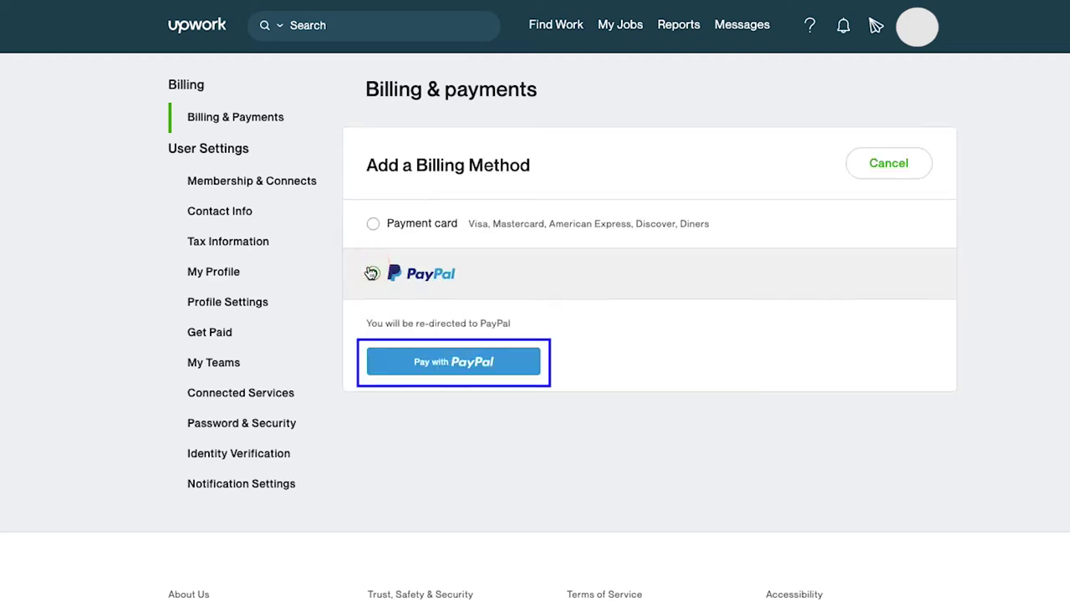
click(440, 365)
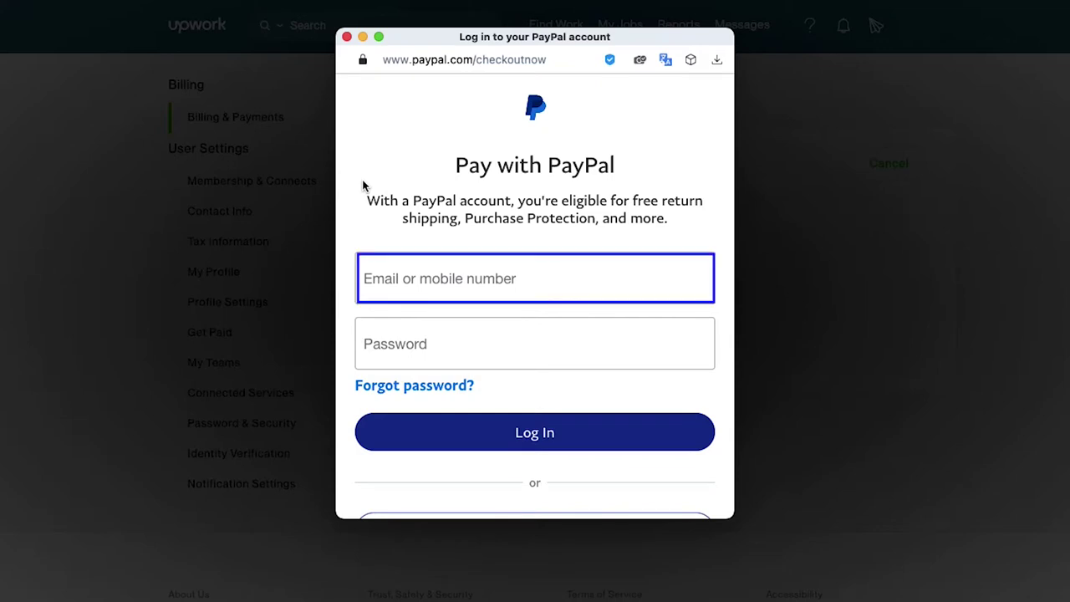
key(Tab)
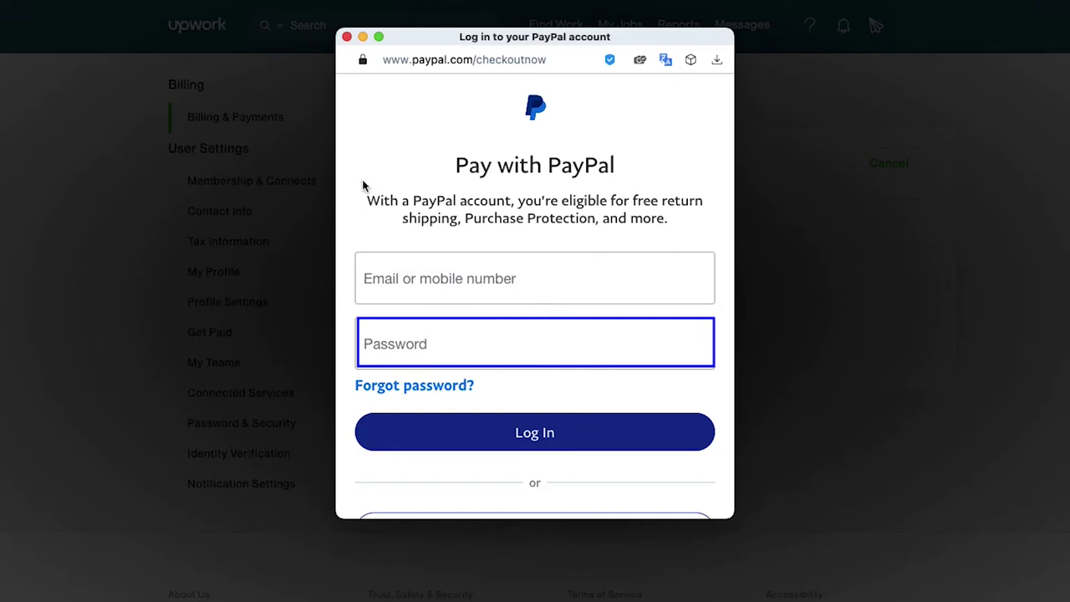
key(Tab)
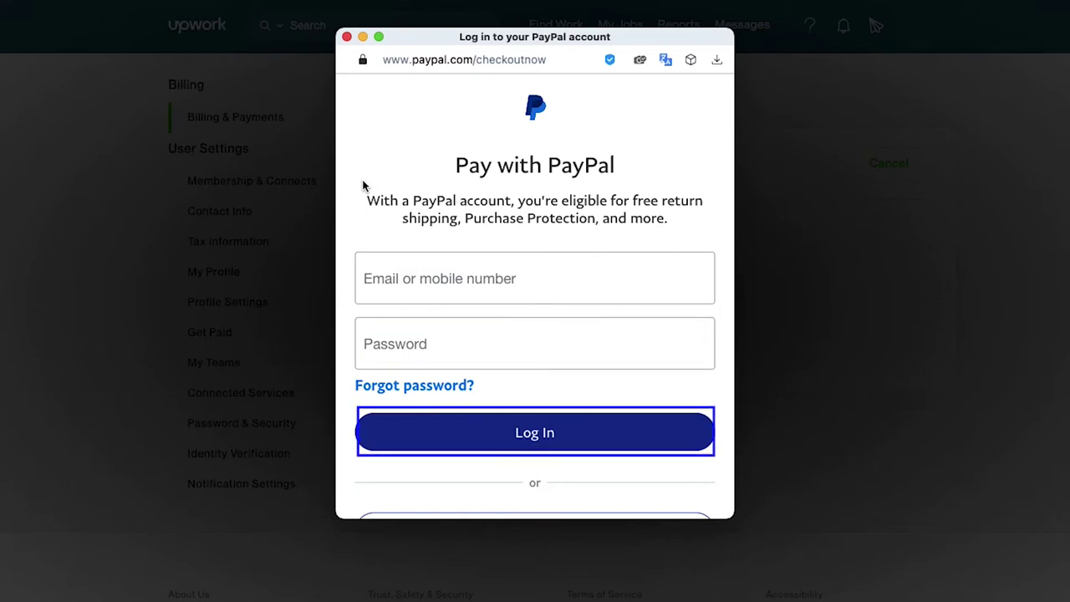
key(Tab)
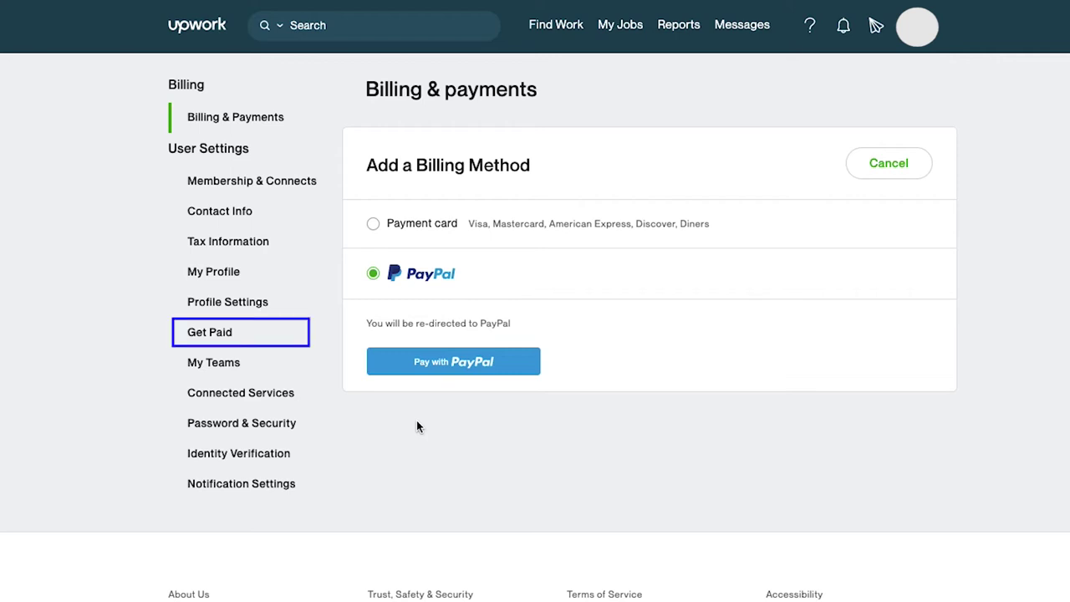
- From the Get Paid settings, set up a Direct to Local Bank (INR) payment method and find the bank by its IFSC code
click(216, 334)
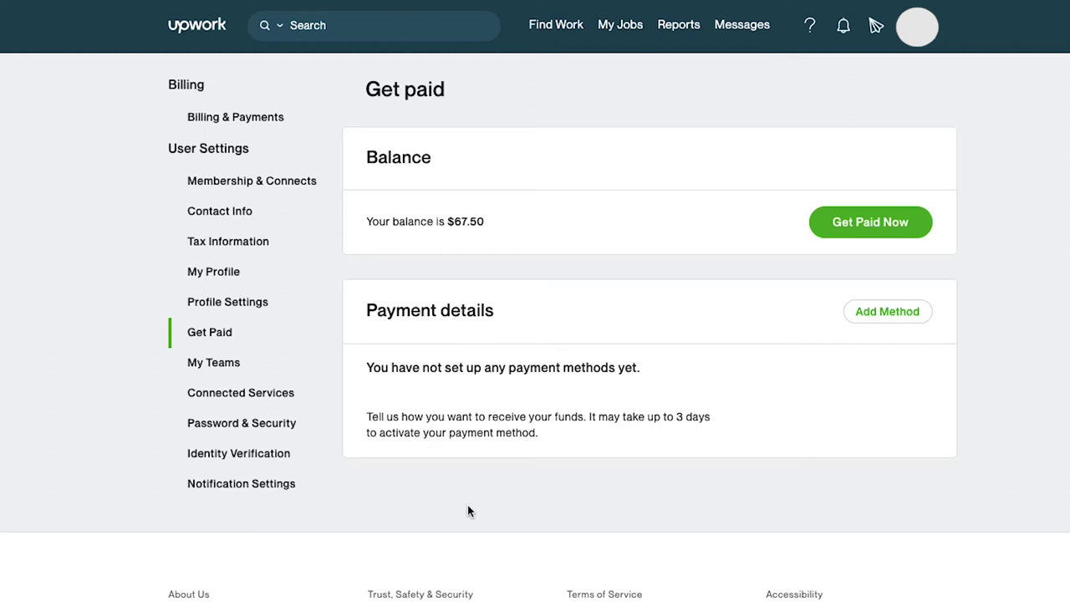
click(907, 311)
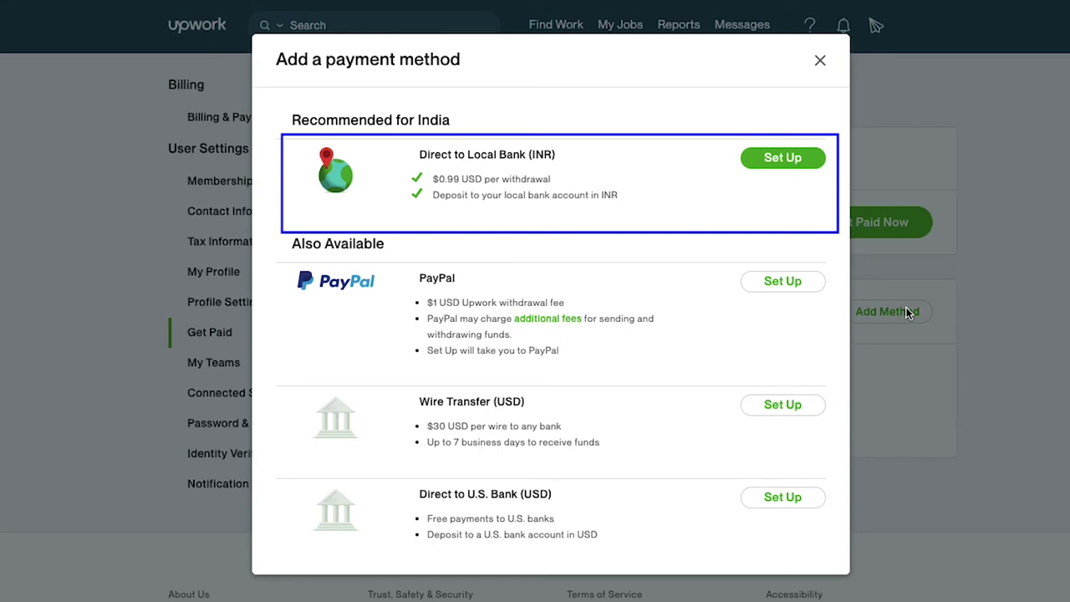
click(787, 164)
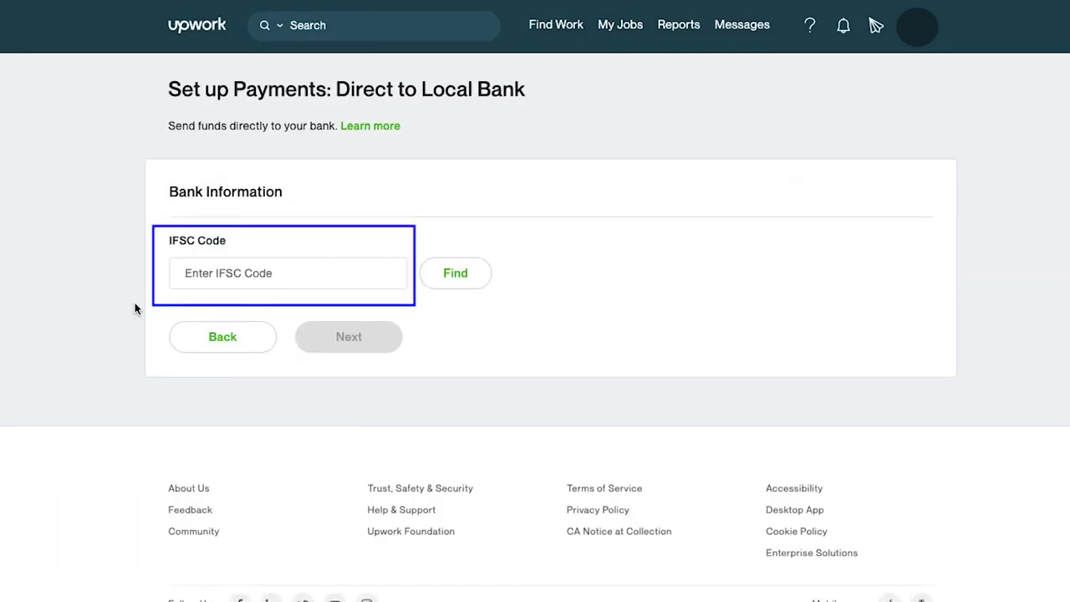
click(379, 266)
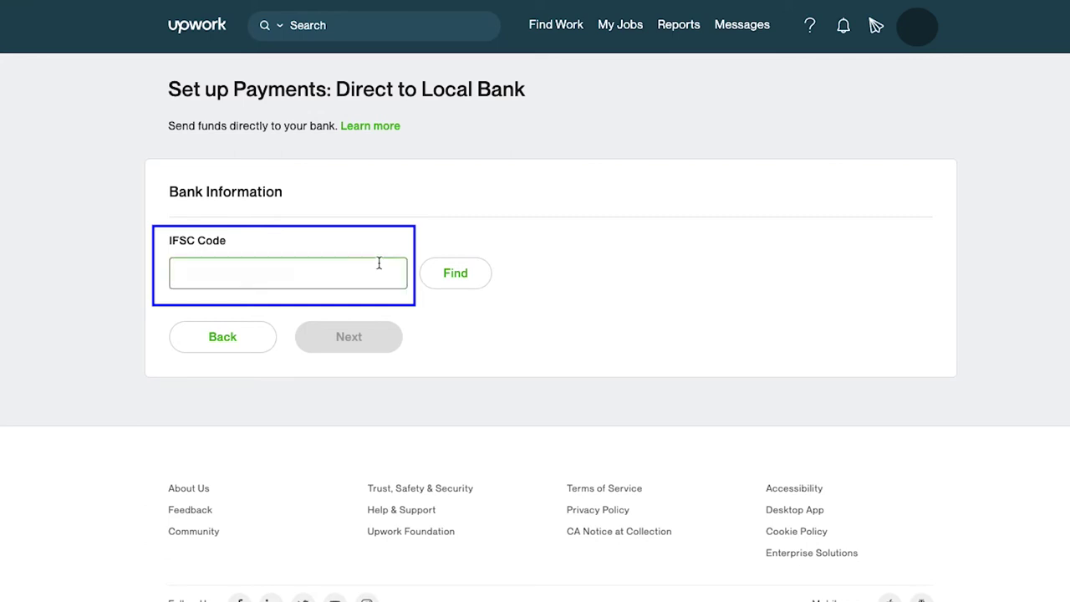
click(470, 274)
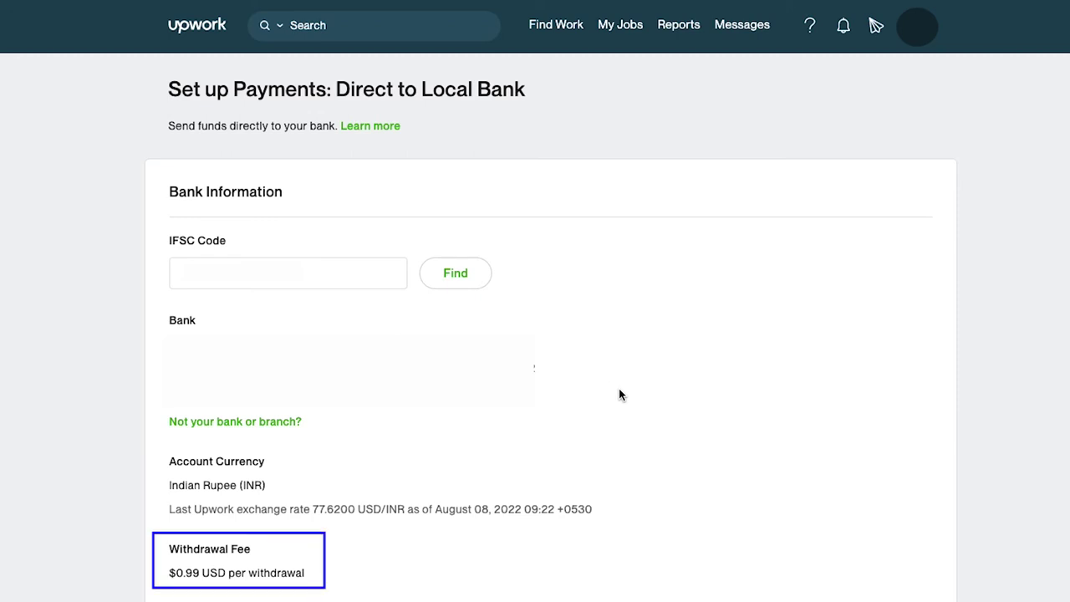
- Review the account holder fields of the local bank form, from account number and PAN to phone number and ownership attestation
scroll(680, 342, down, 7)
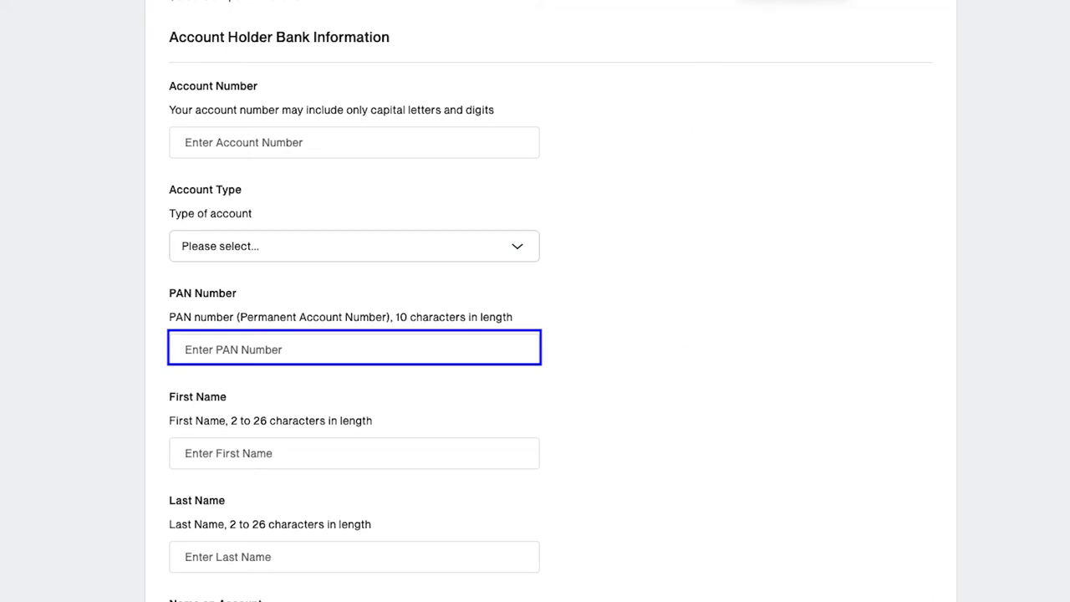
click(702, 262)
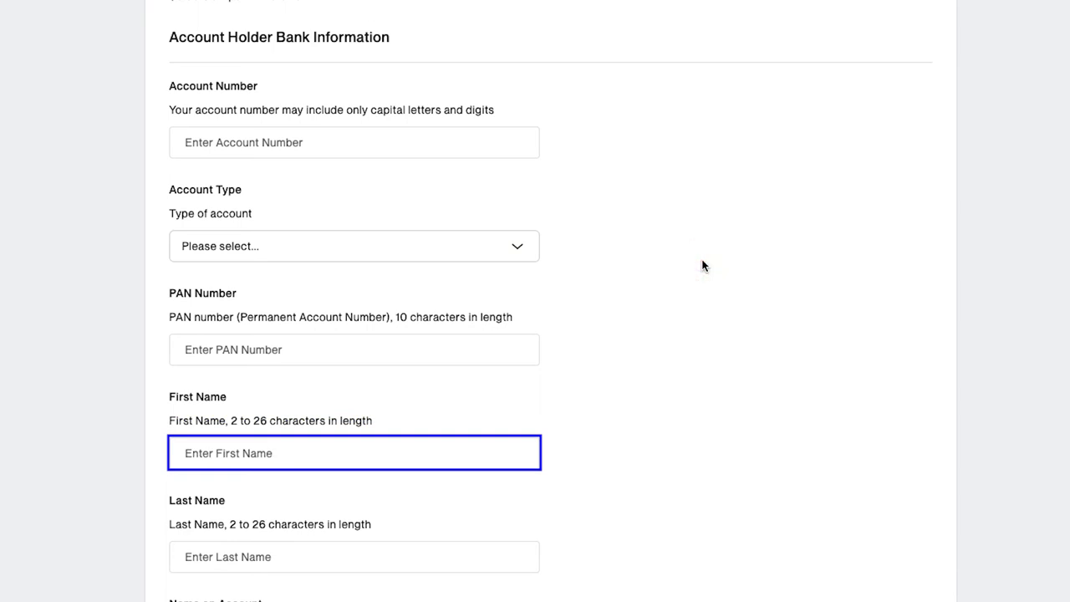
key(Tab)
scroll(753, 280, down, 5)
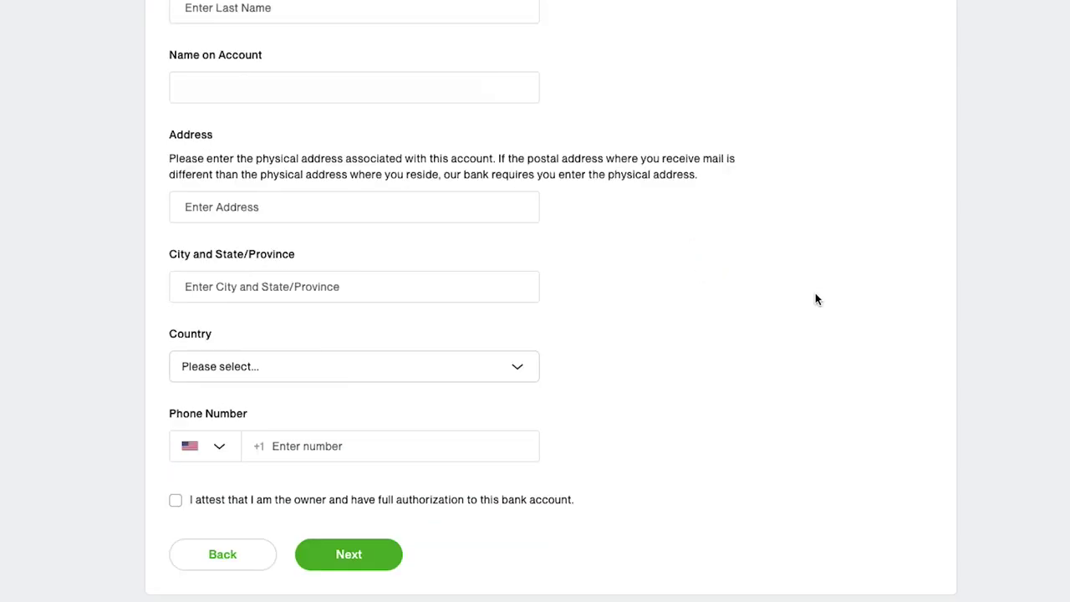
key(Tab)
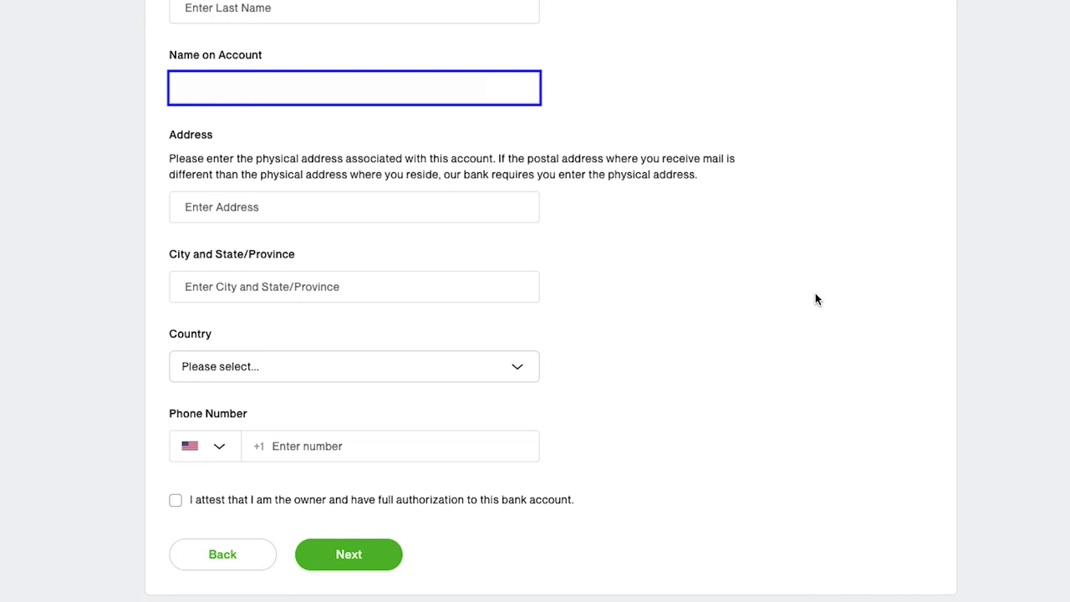
key(Tab)
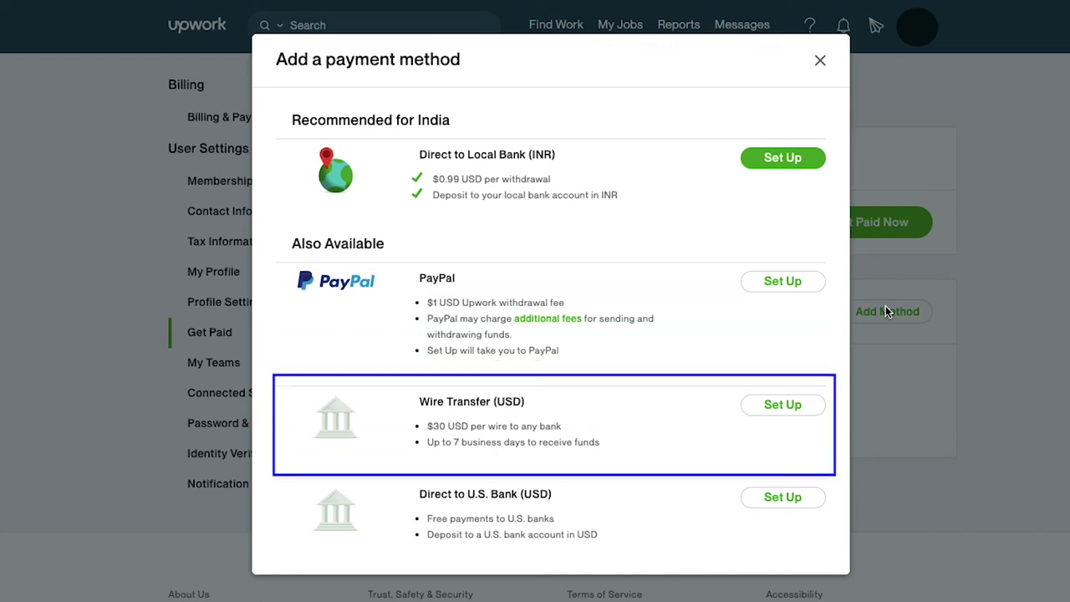
- Set up the Wire Transfer (USD) method by finding the bank with its SWIFT code, and review the account holder fields
click(766, 407)
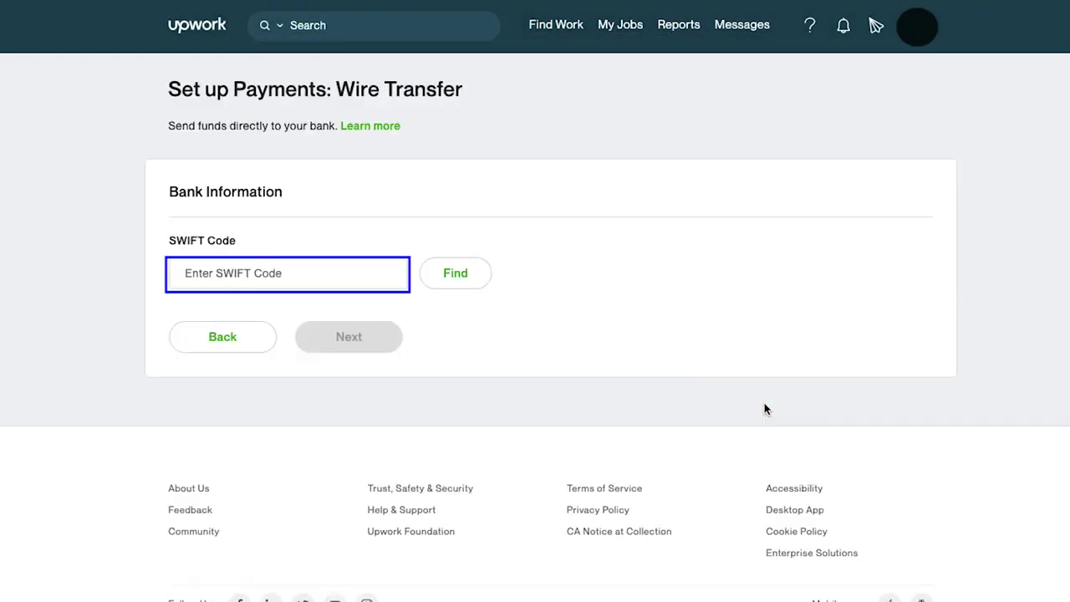
click(288, 274)
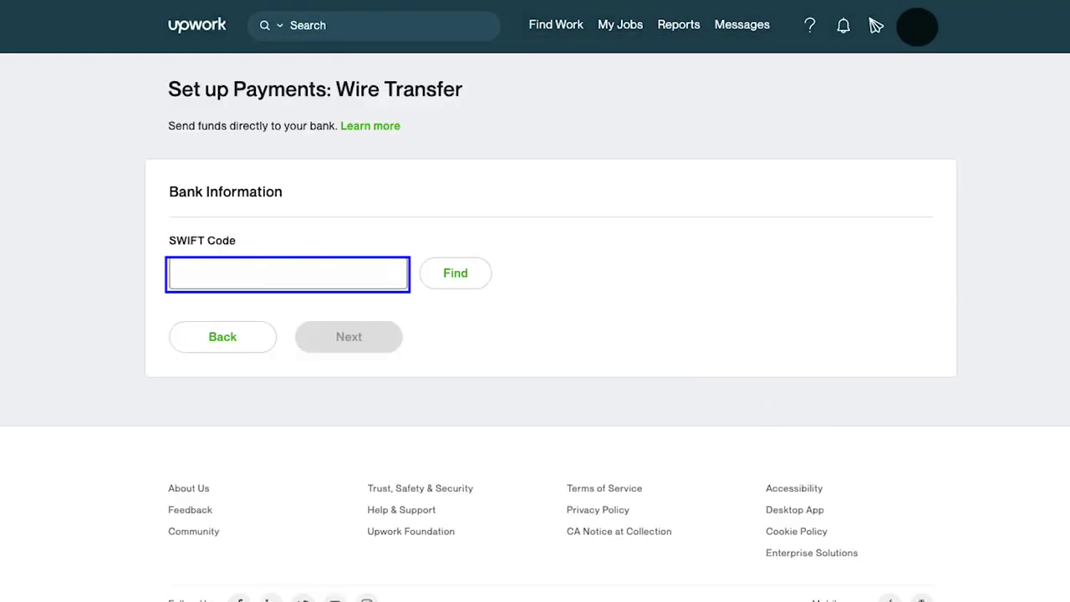
click(469, 272)
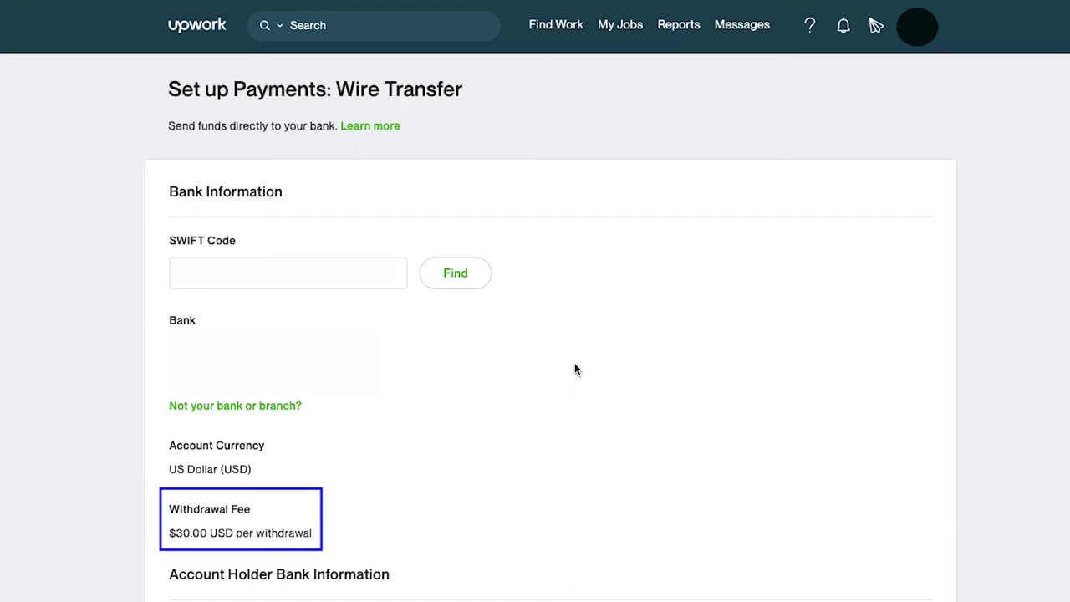
scroll(574, 365, down, 6)
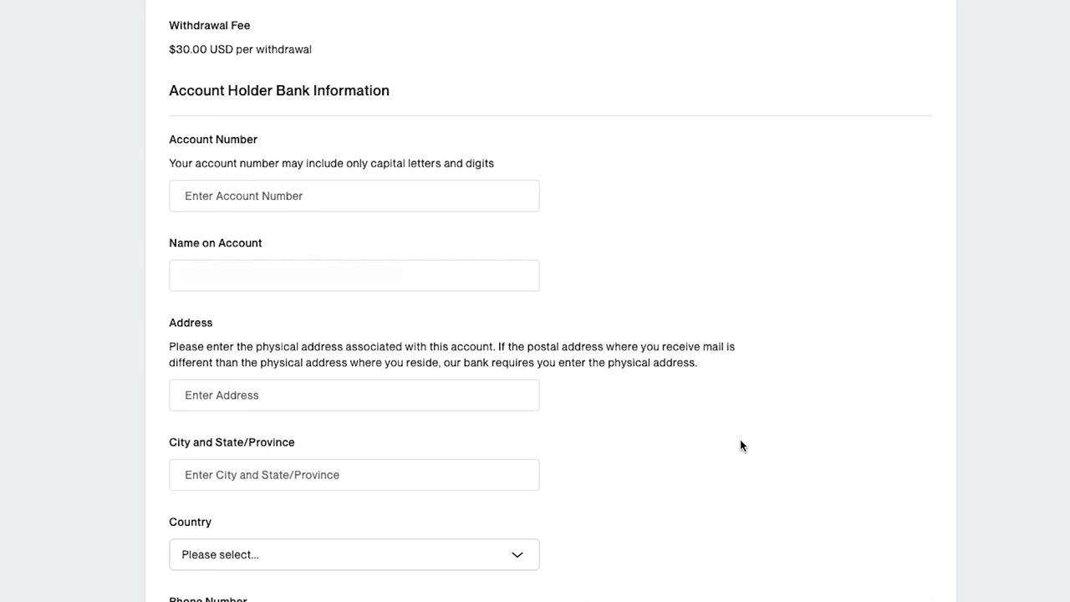
scroll(740, 440, down, 3)
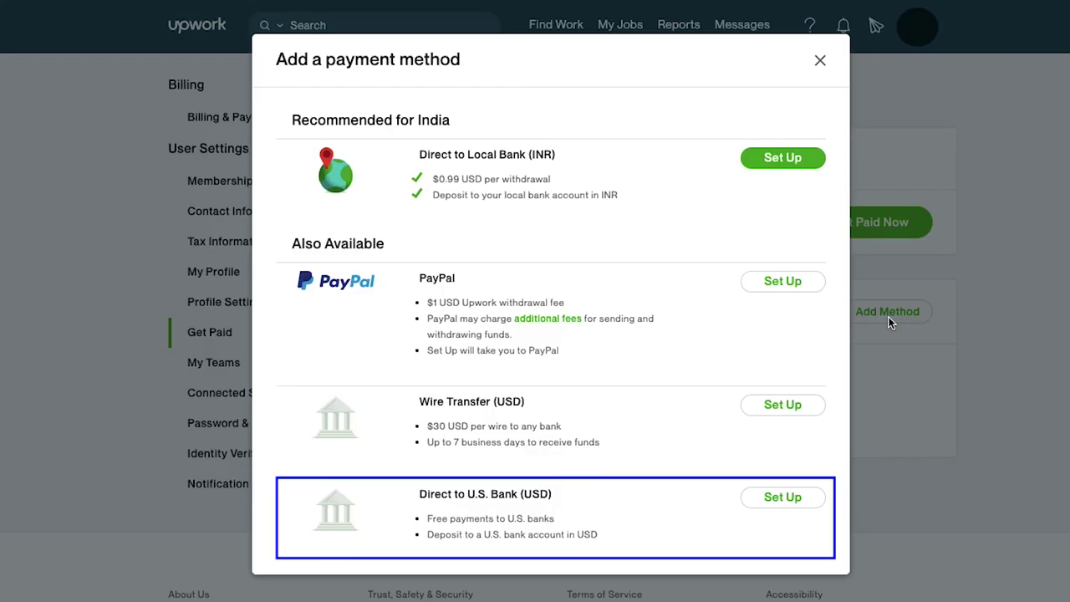
- Open the Direct to U.S. Bank (USD) setup and review its account holder, account type, routing number and account number fields
click(789, 500)
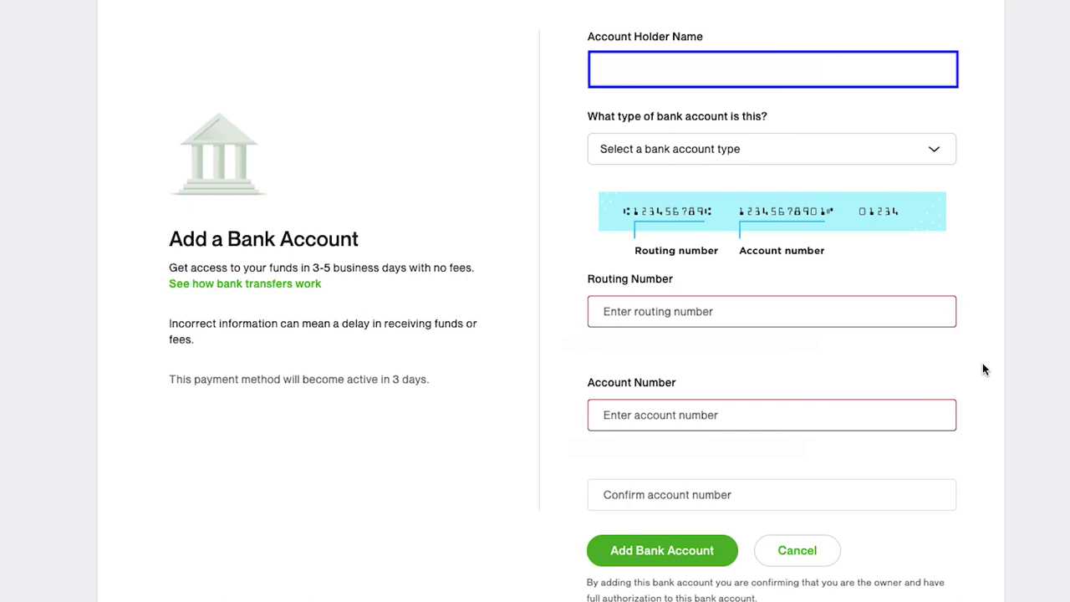
key(Tab)
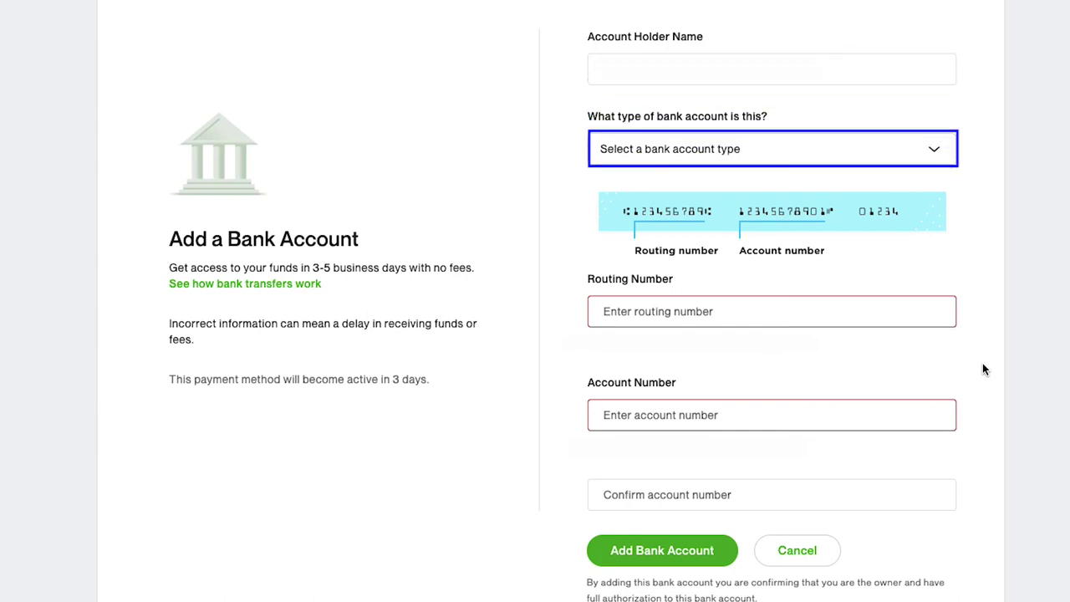
key(Tab)
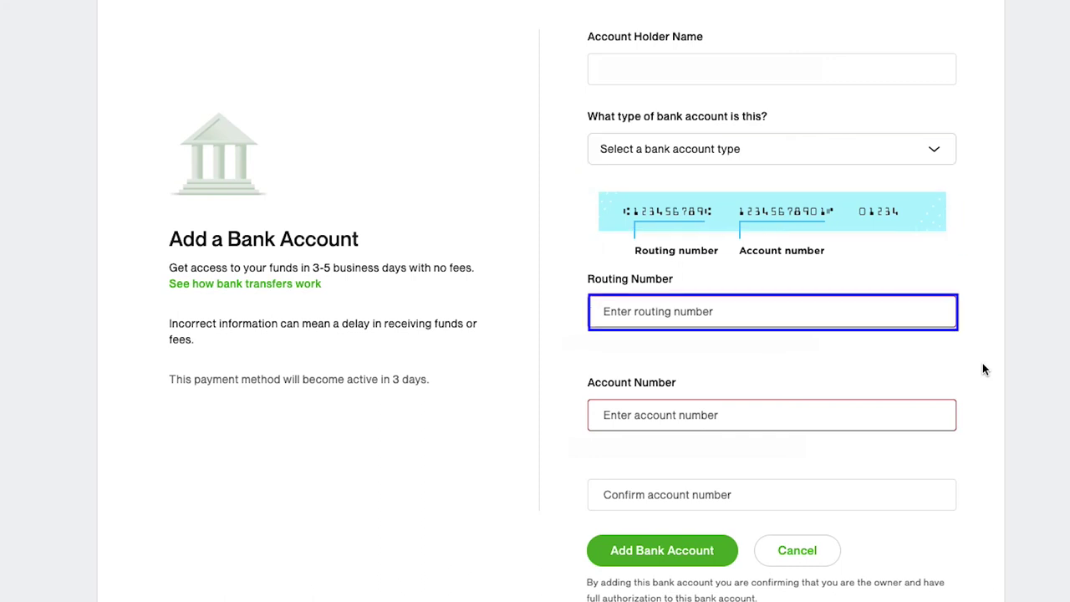
key(Tab)
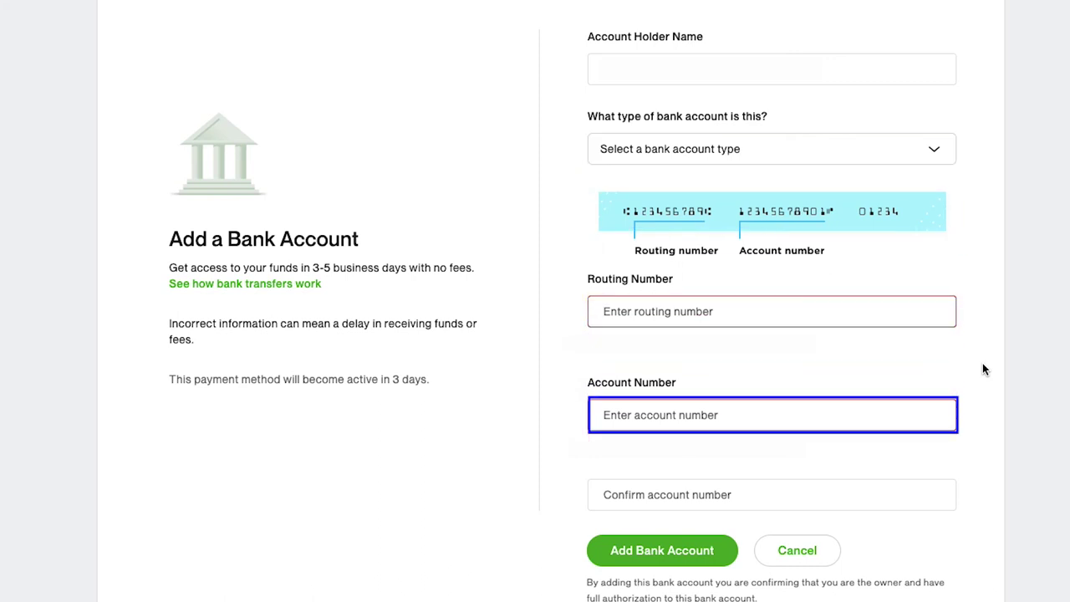
key(Tab)
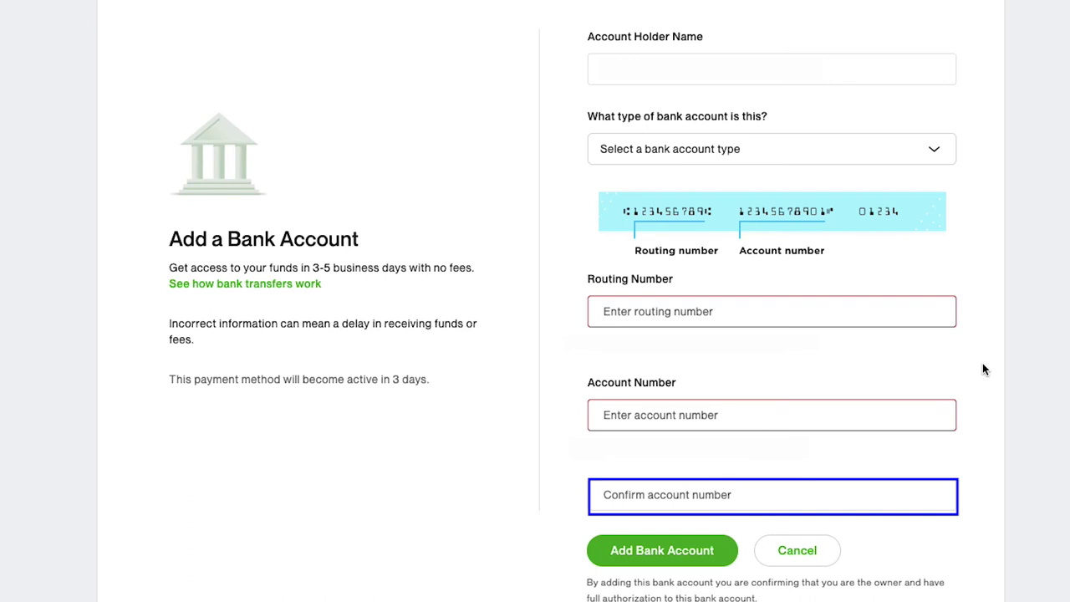
key(Tab)
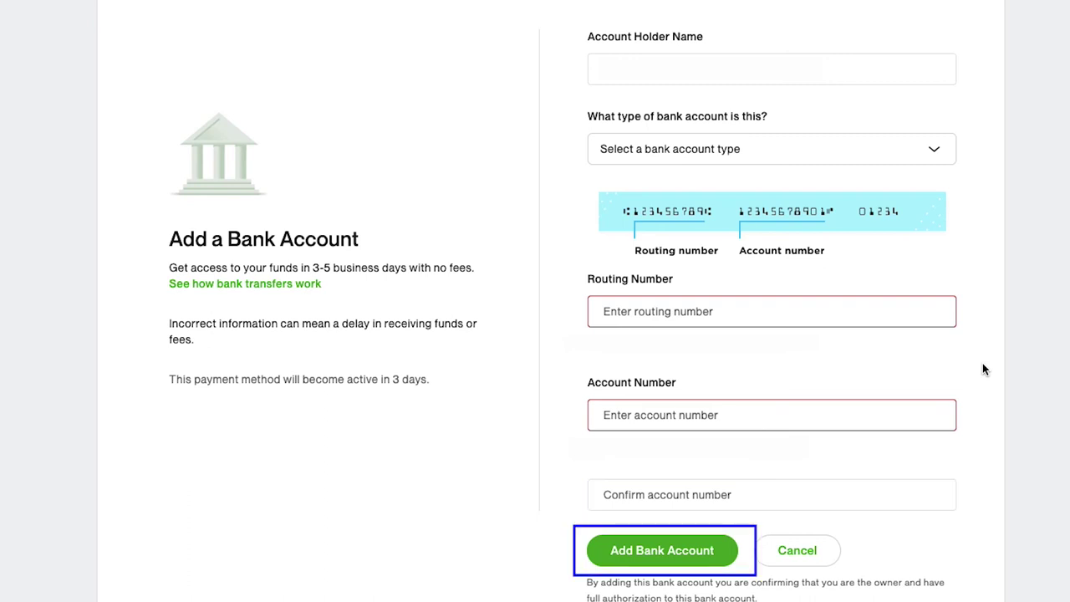